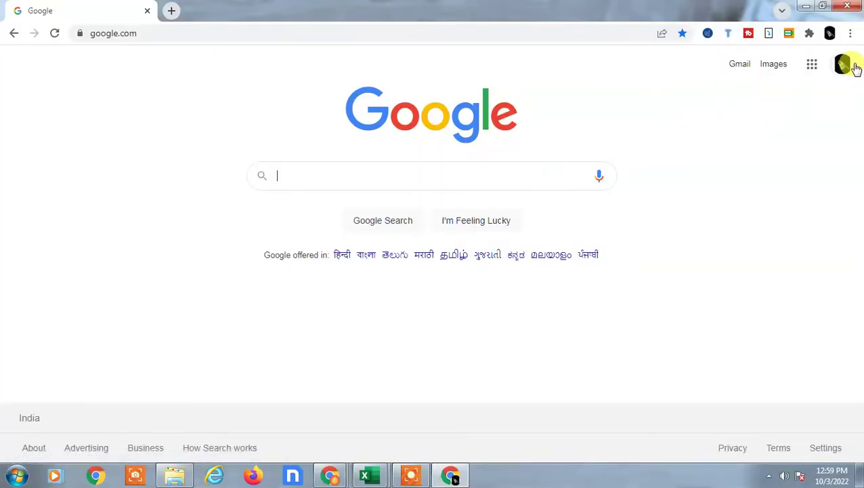
Launch Google Drive from the Google apps grid on the Google homepage
click(842, 64)
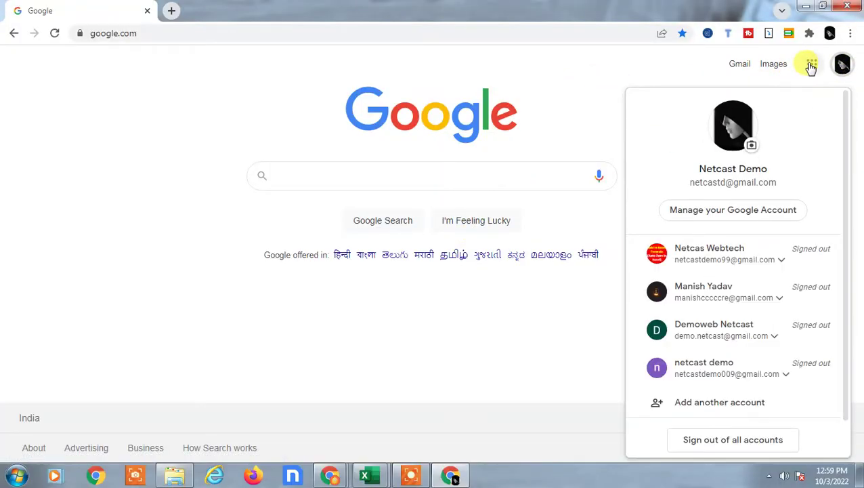
click(812, 64)
scroll(786, 244, down, 3)
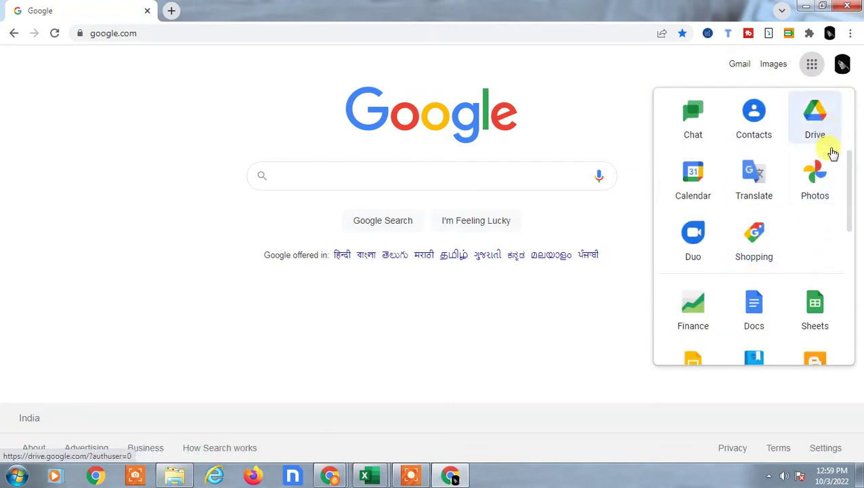
scroll(824, 231, up, 3)
click(820, 241)
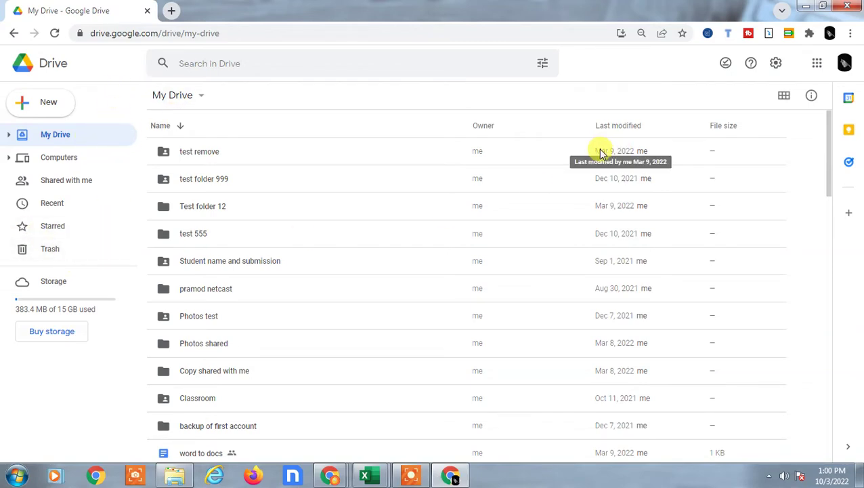
Check the signed-in account, then bring up My Drive's New menu
click(844, 63)
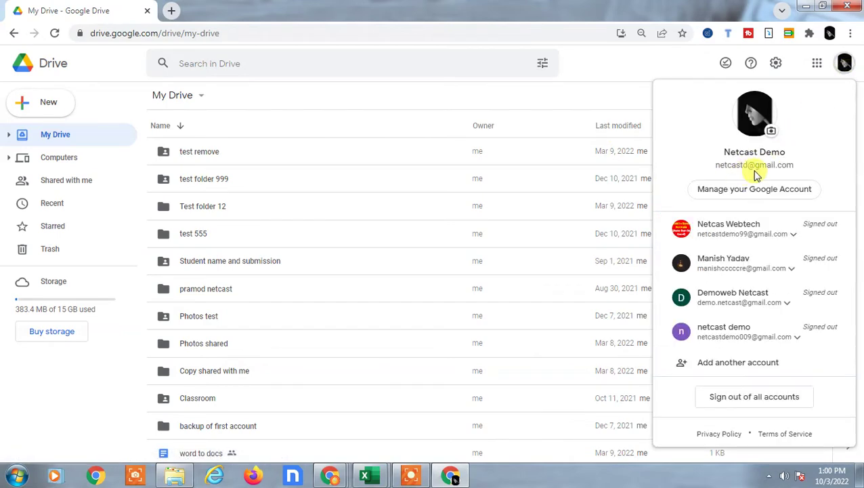
click(117, 79)
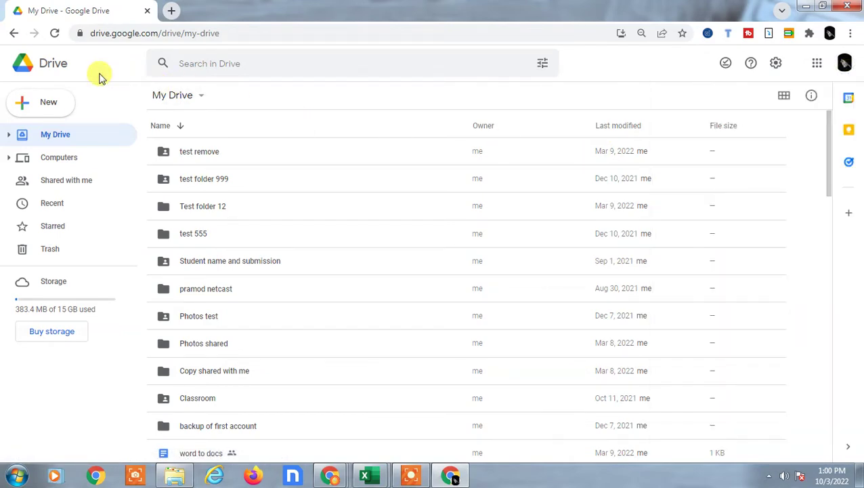
click(49, 105)
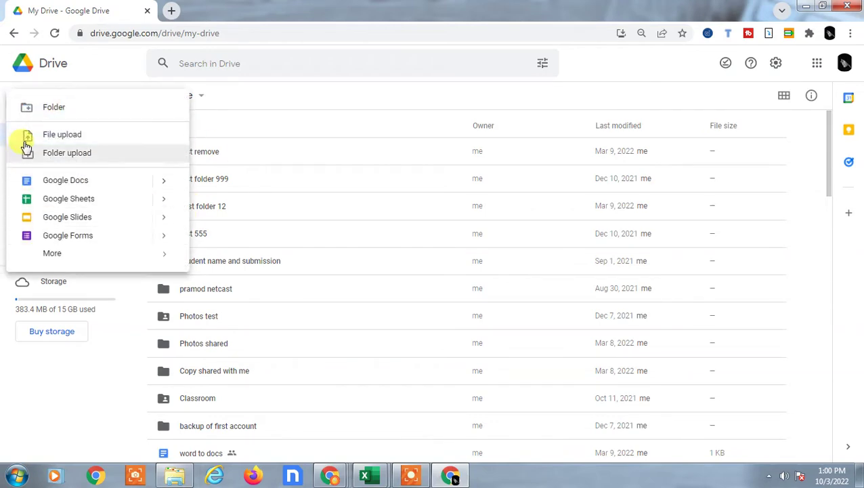
click(74, 139)
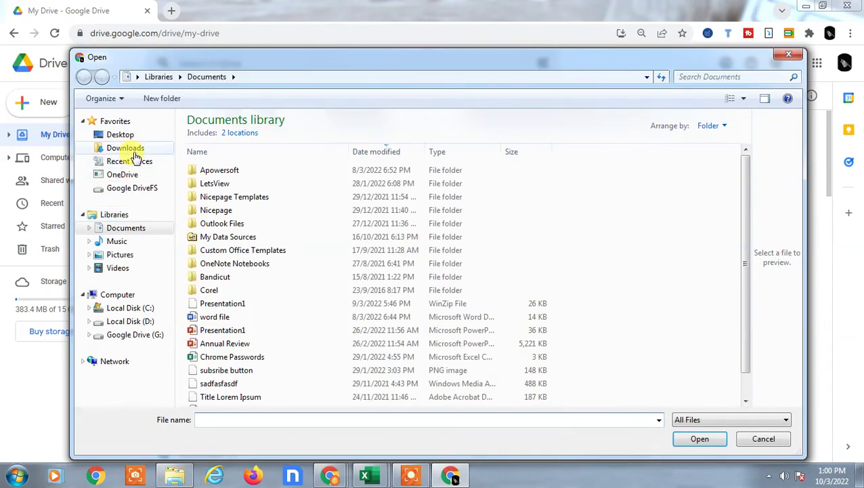
click(134, 151)
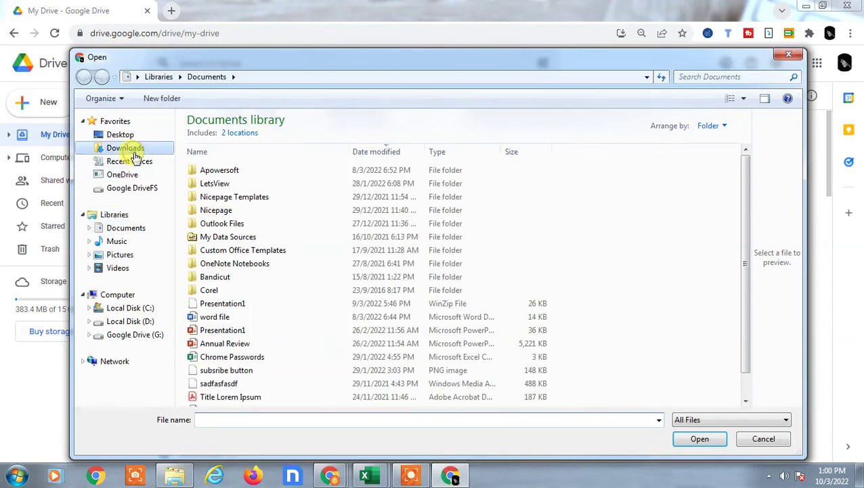
click(122, 254)
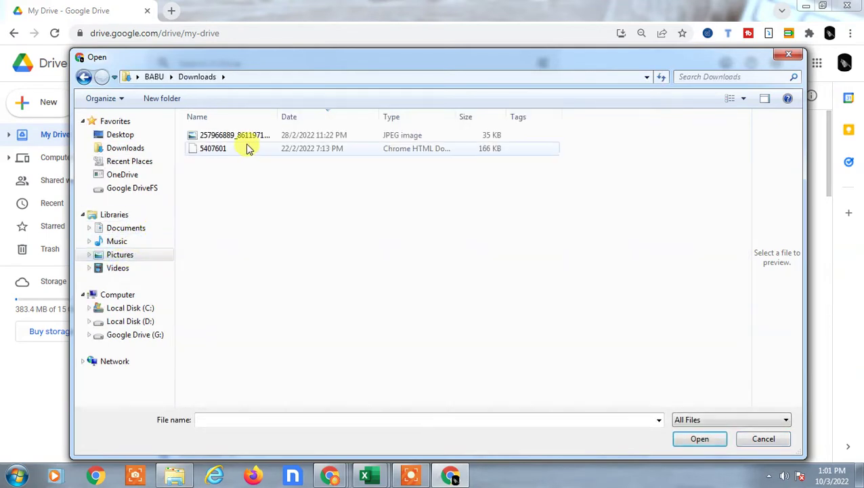
click(243, 137)
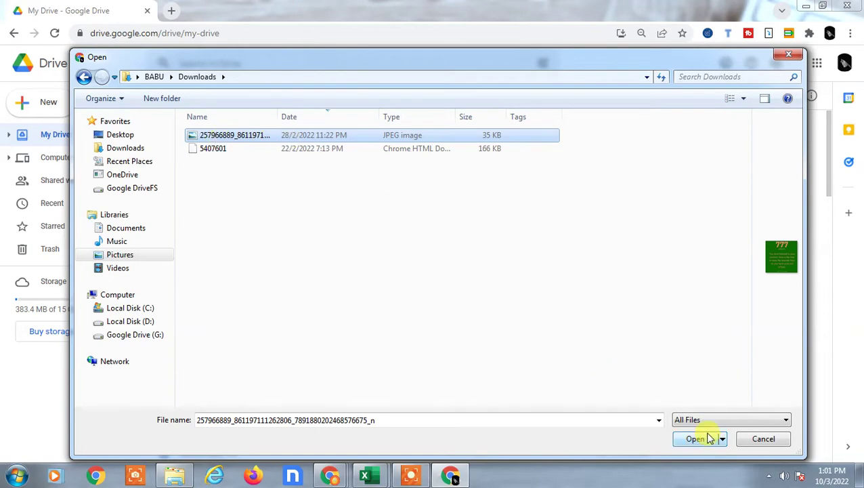
click(795, 58)
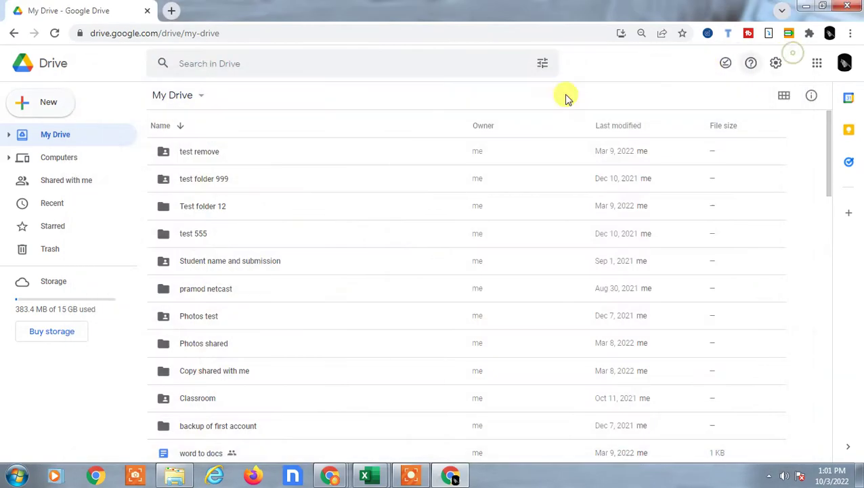
click(48, 103)
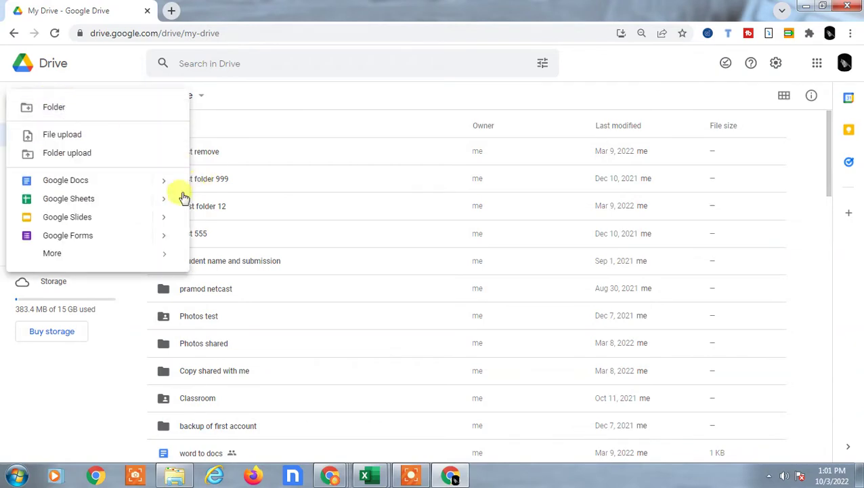
click(83, 156)
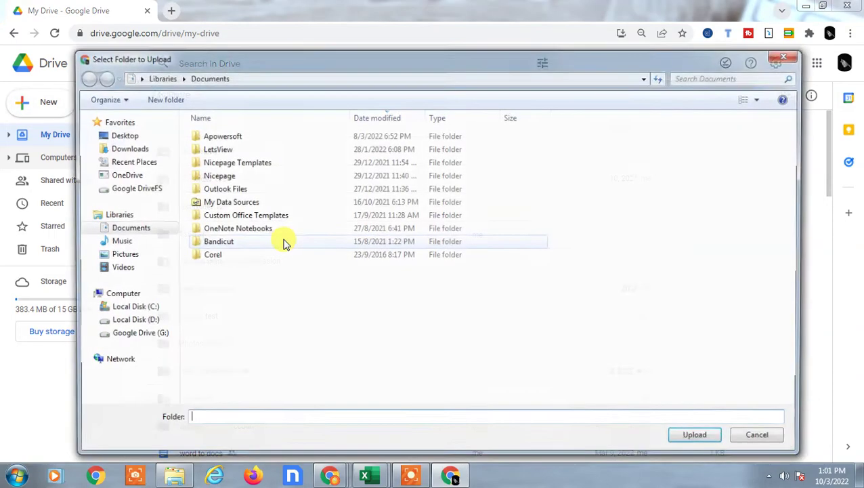
click(230, 162)
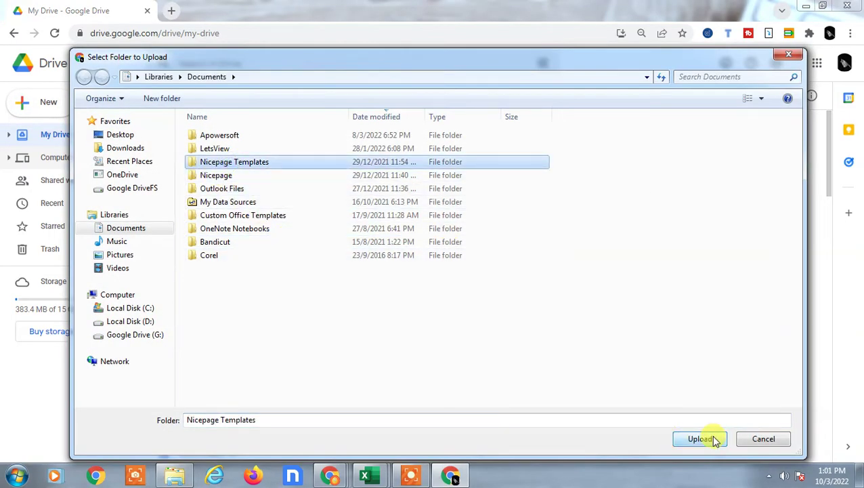
click(788, 54)
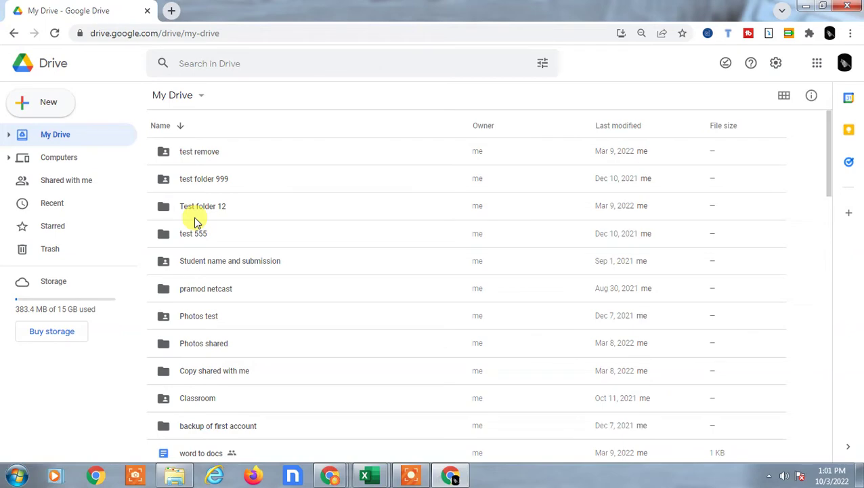
Switch My Drive to grid view and create a folder named 'New Folder'
click(785, 97)
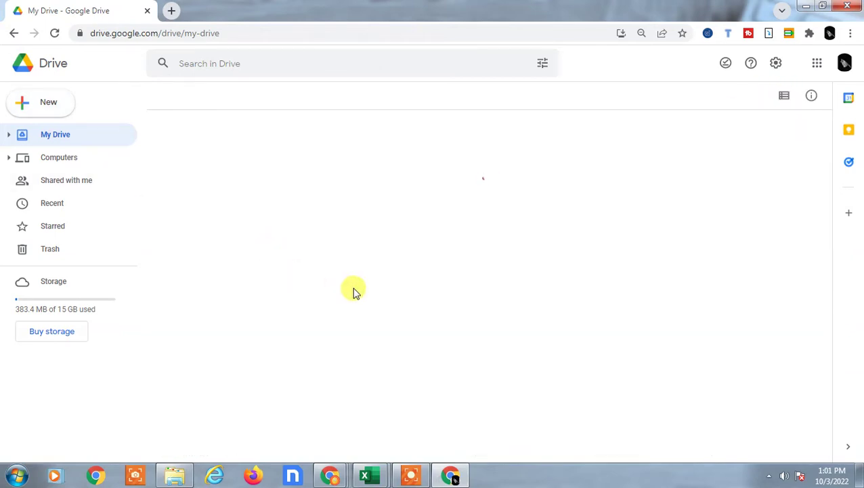
click(30, 110)
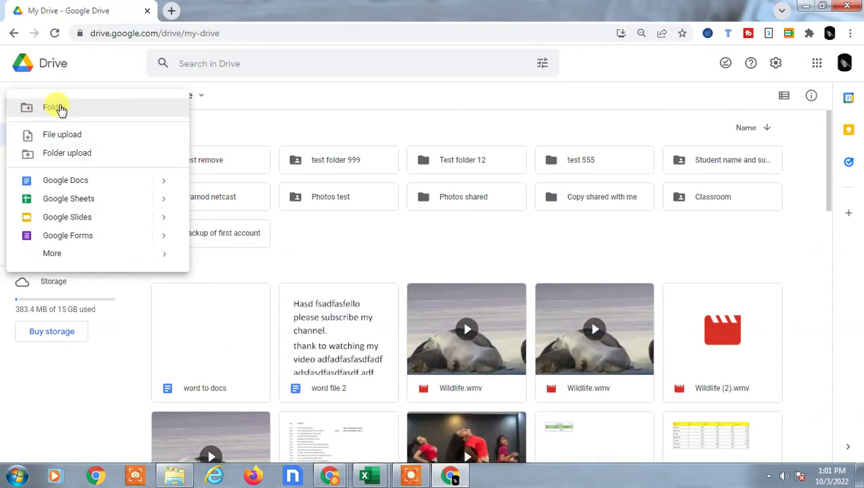
click(58, 107)
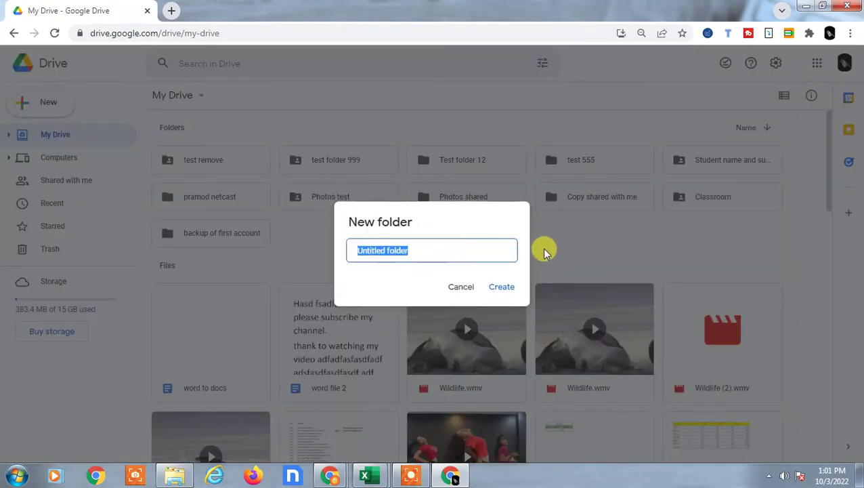
text(New fo)
key(BackSpace)
key(BackSpace)
text(Folder)
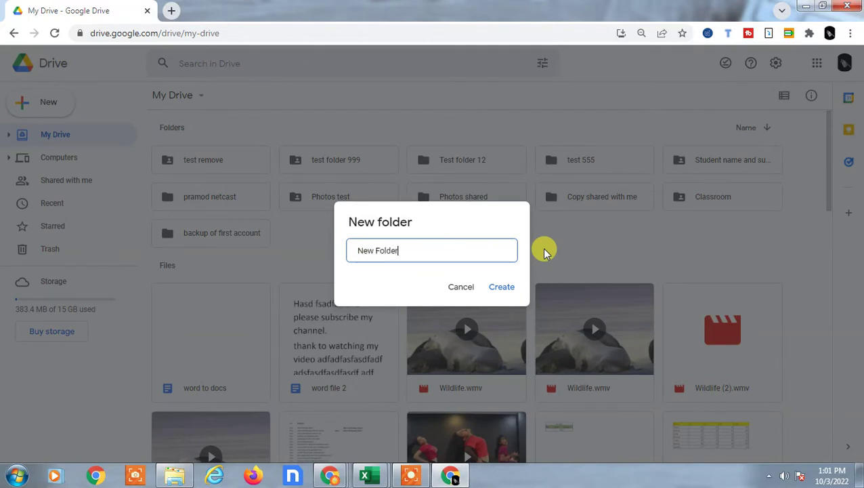
click(504, 286)
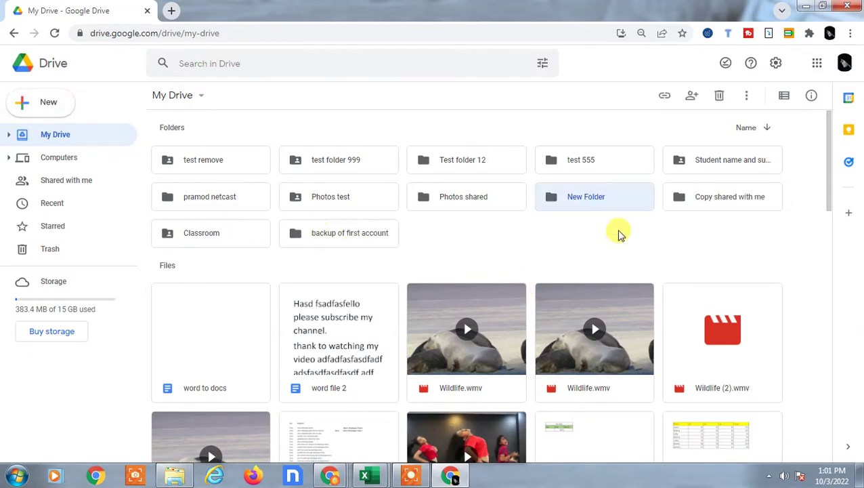
Go inside New Folder and bring up its New menu for adding items
double_click(606, 202)
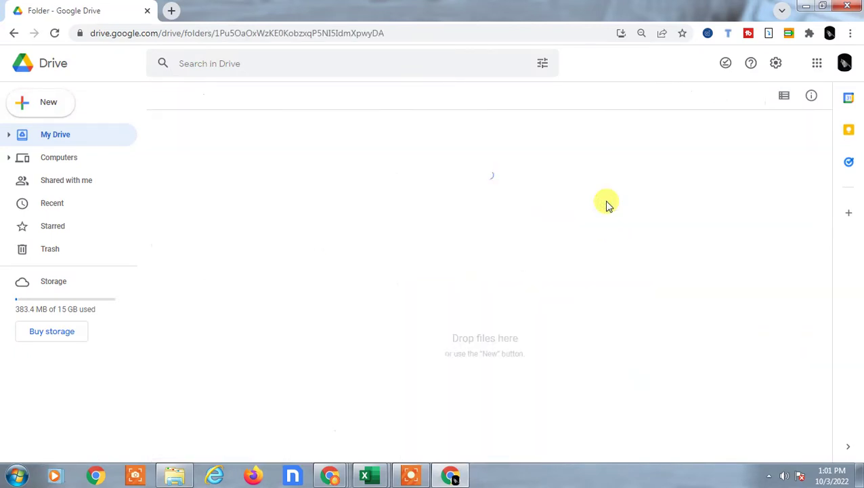
click(14, 32)
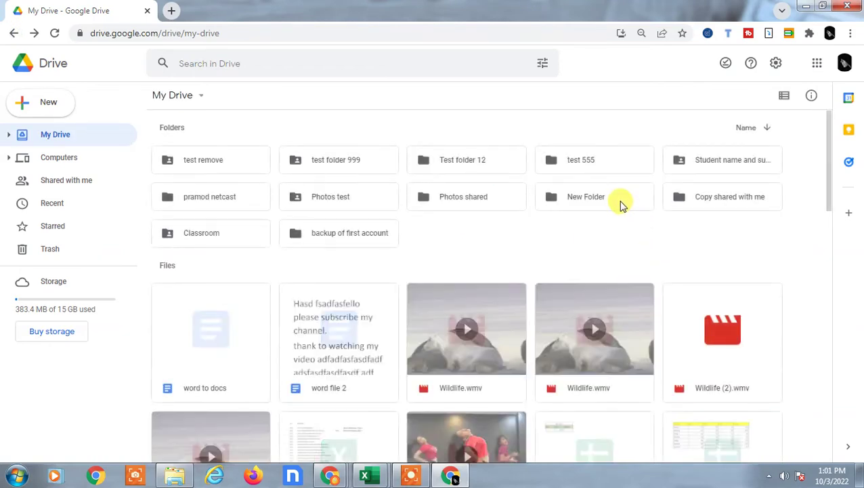
click(581, 205)
double_click(581, 205)
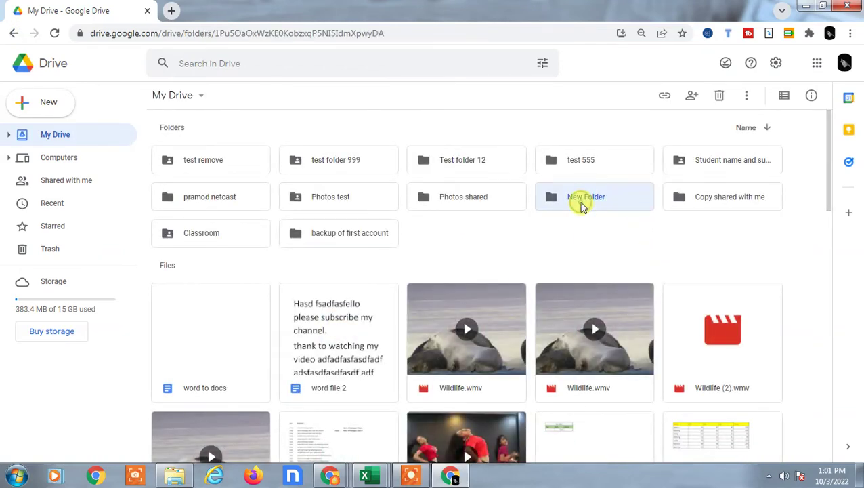
click(60, 104)
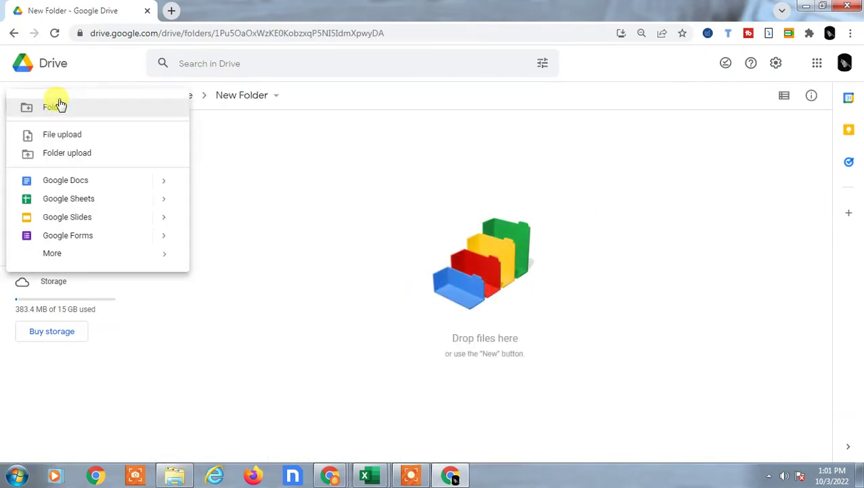
Upload the Lock an Image and Full Screen Interactive PNGs from Downloads into New Folder
click(74, 133)
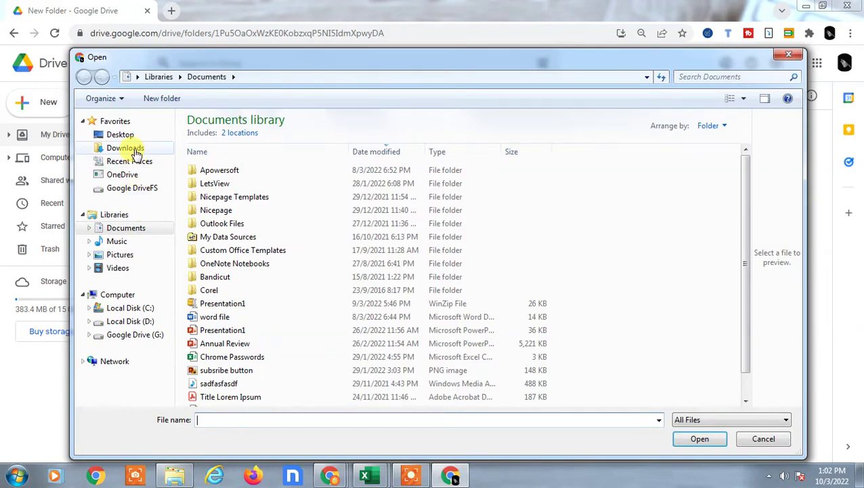
click(129, 149)
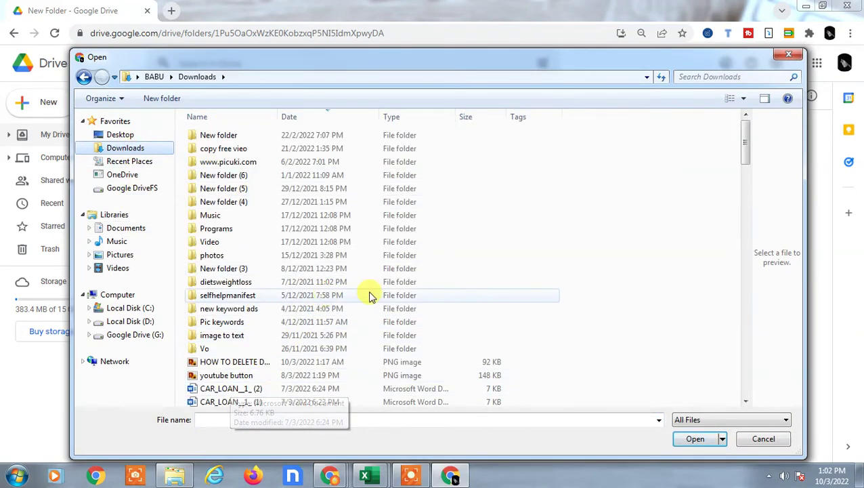
drag(748, 139, 754, 226)
click(247, 228)
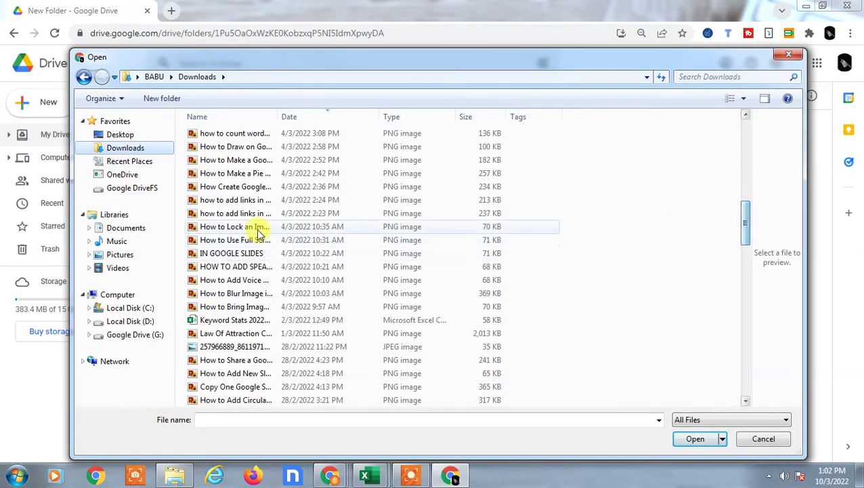
ctrl+click(245, 253)
ctrl+click(245, 239)
ctrl+click(245, 266)
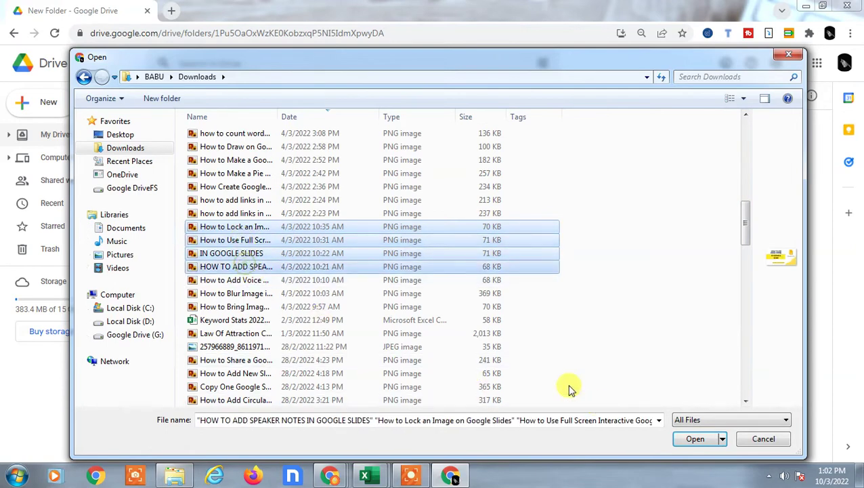
click(203, 240)
ctrl+click(201, 227)
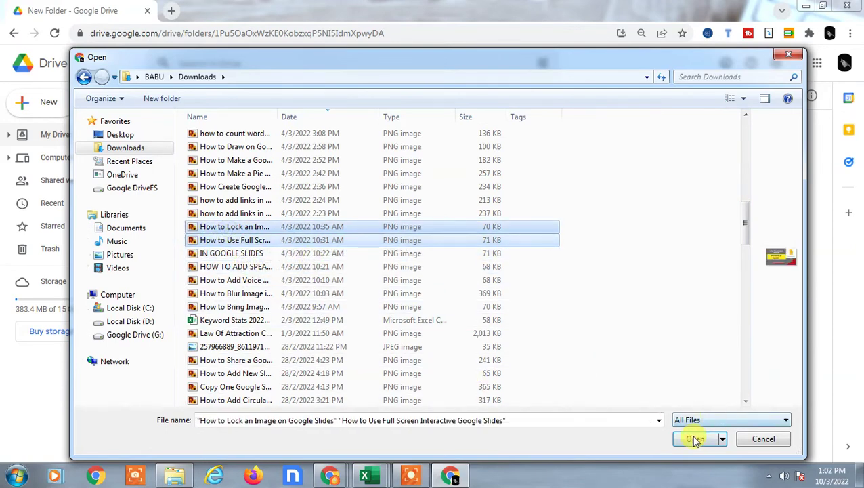
click(698, 439)
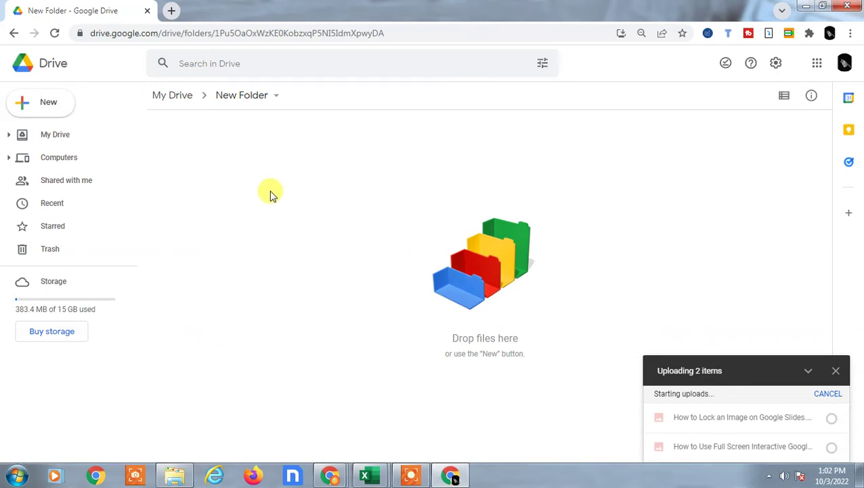
Select the uploaded Full Screen and Lock an Image files in turn
click(210, 209)
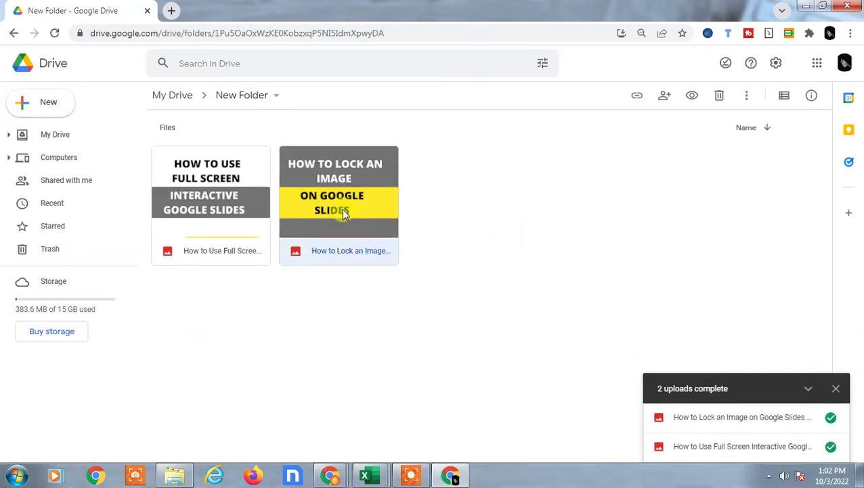
click(325, 196)
click(248, 191)
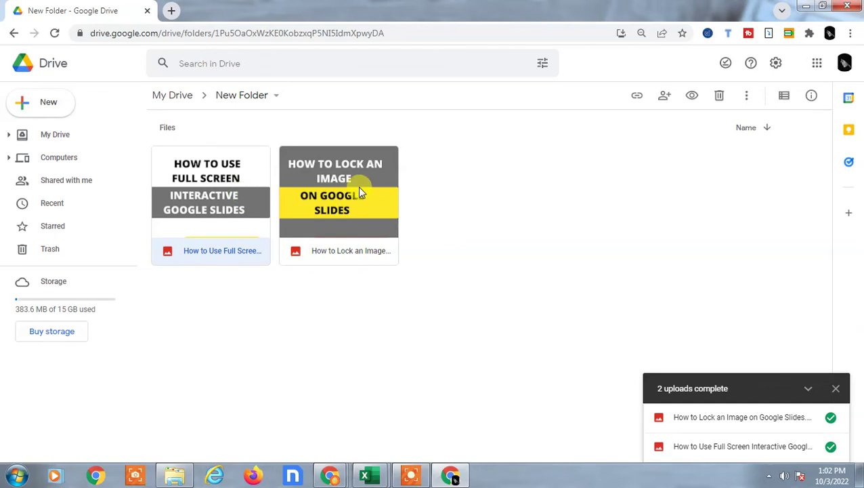
click(358, 187)
click(225, 193)
click(338, 208)
Browse the New menu's extra file types, then dismiss it and reselect the images
click(61, 105)
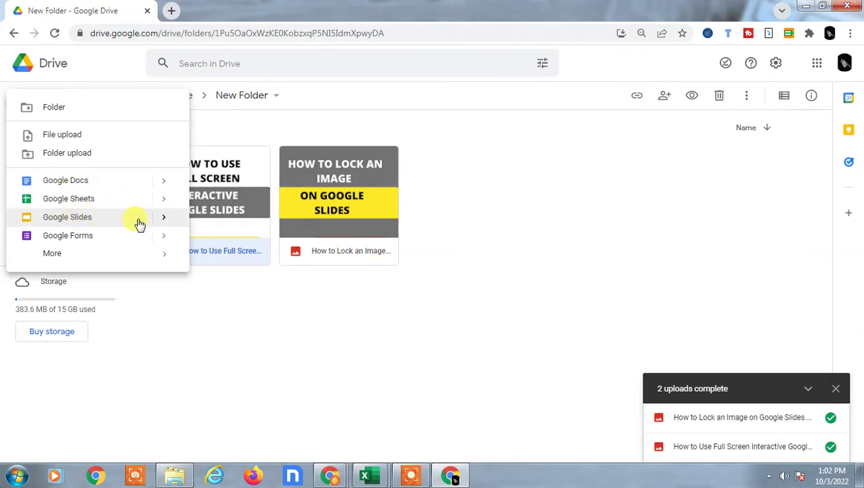
click(126, 257)
click(479, 201)
click(334, 187)
click(251, 186)
Return to My Drive via the breadcrumb and select New Folder
click(230, 97)
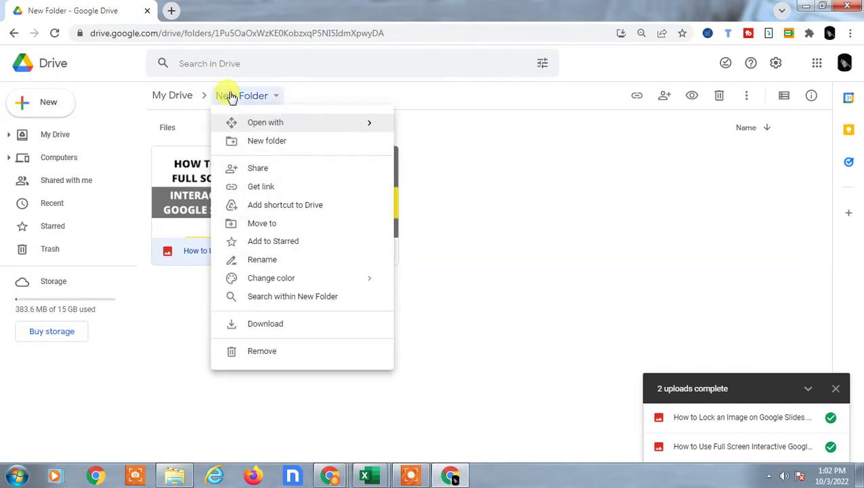
click(230, 97)
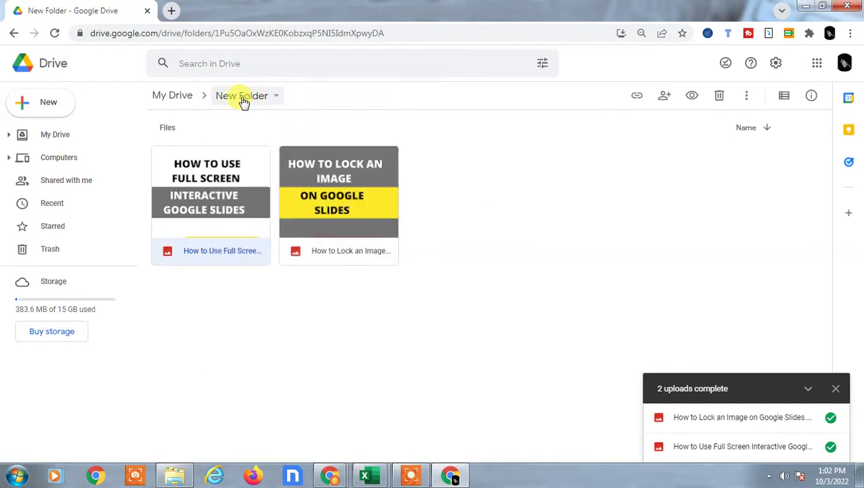
click(176, 97)
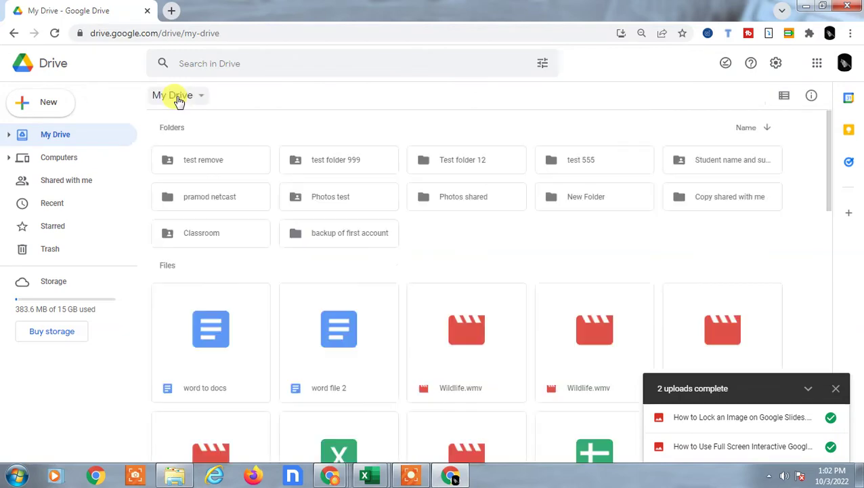
click(572, 196)
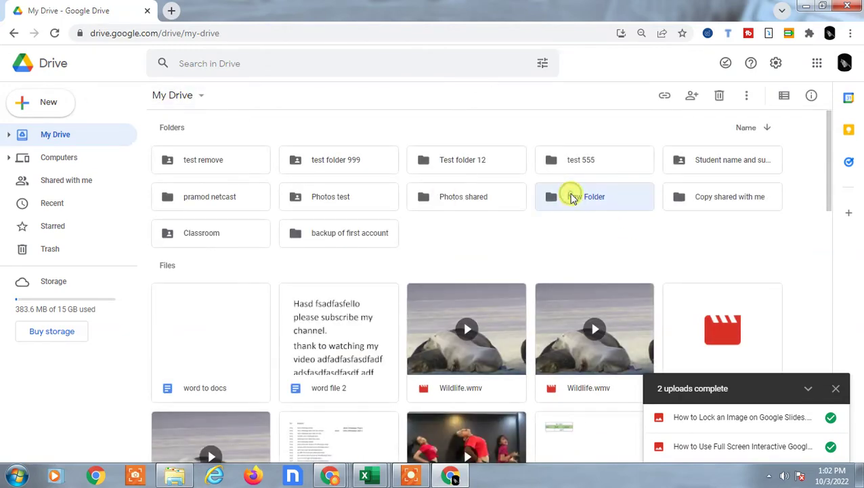
Reopen New Folder and select the Lock an Image picture
double_click(610, 198)
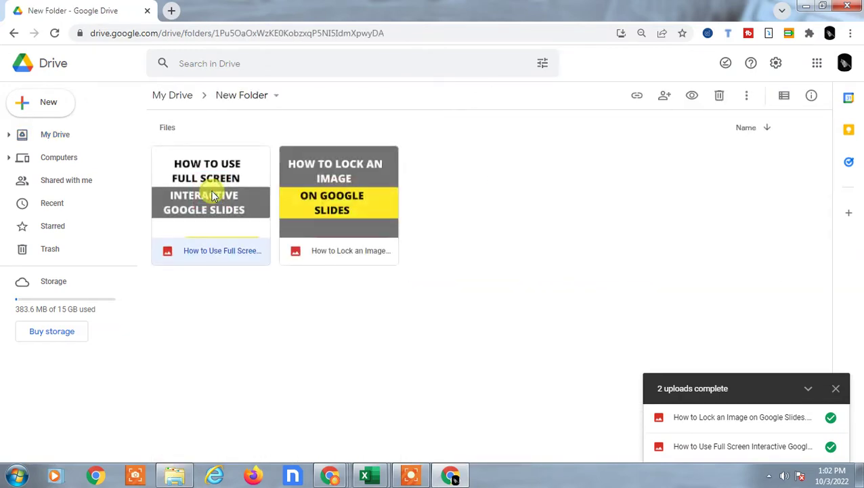
click(499, 171)
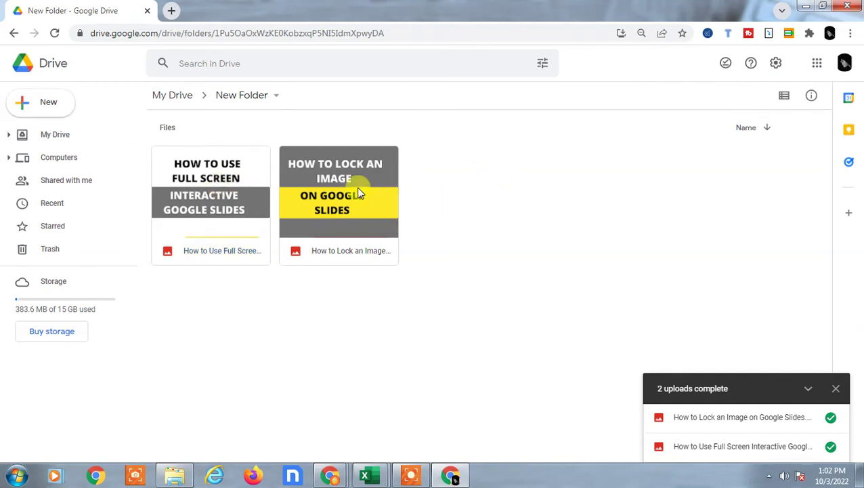
click(361, 193)
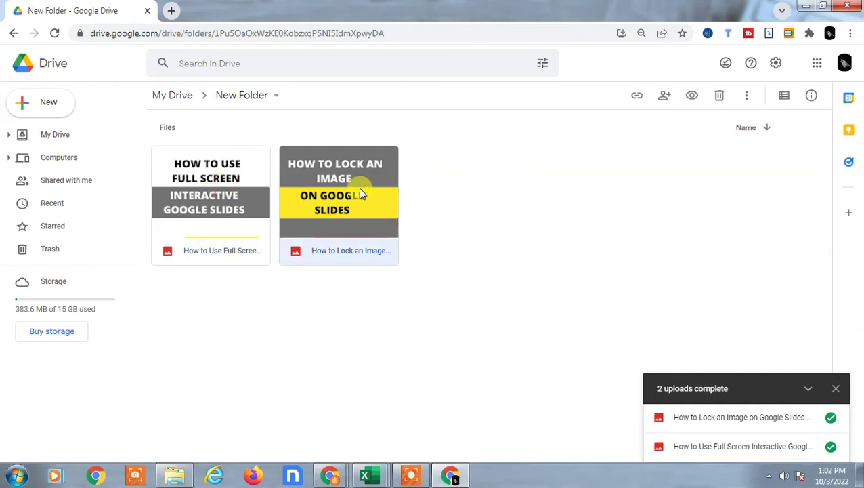
click(457, 163)
click(333, 211)
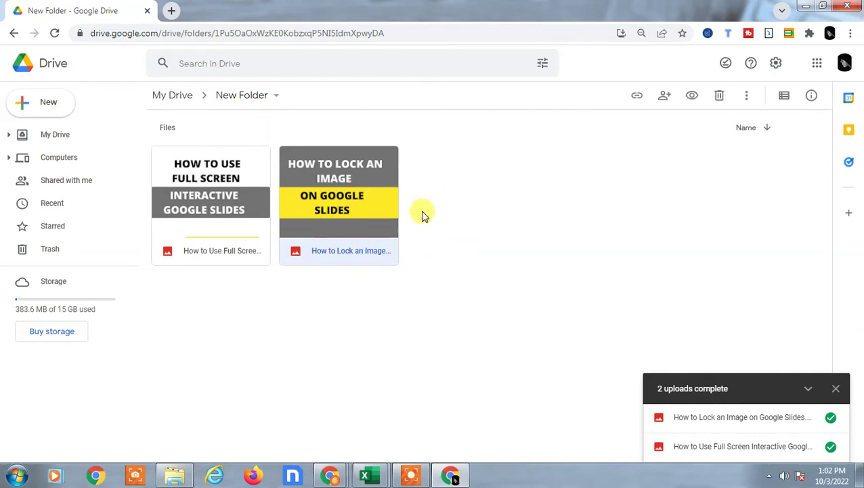
Bring up the Share dialog for the Lock an Image picture from its context menu
right_click(340, 175)
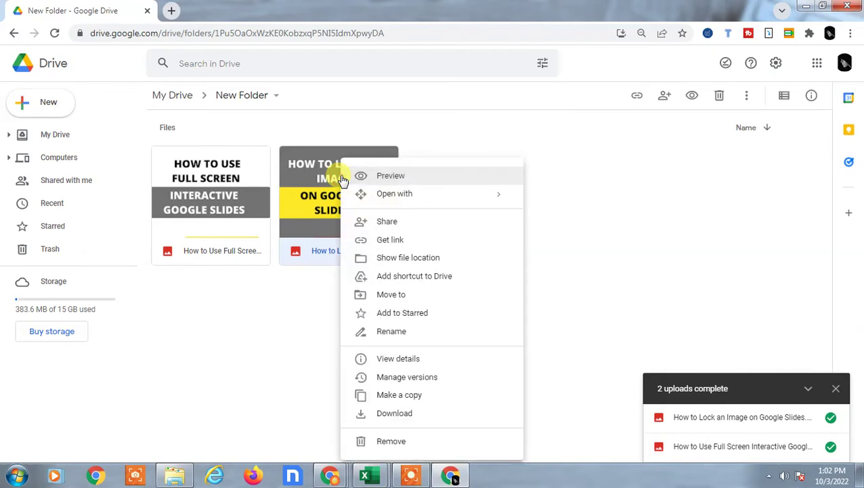
click(396, 226)
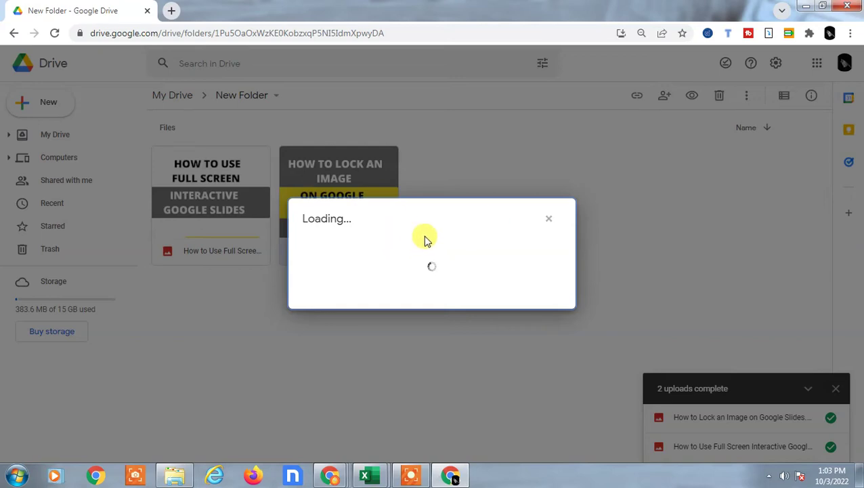
click(358, 200)
click(425, 169)
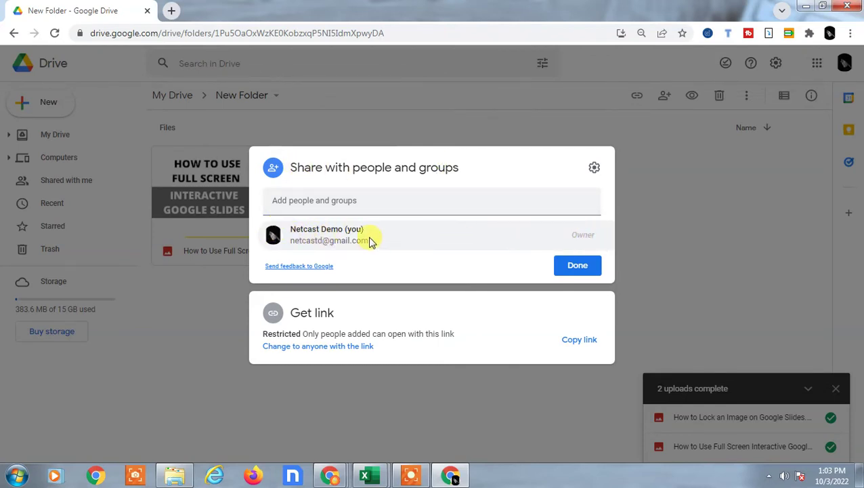
Add two contacts from the suggestions as recipients, replacing a mistaken second pick
click(297, 203)
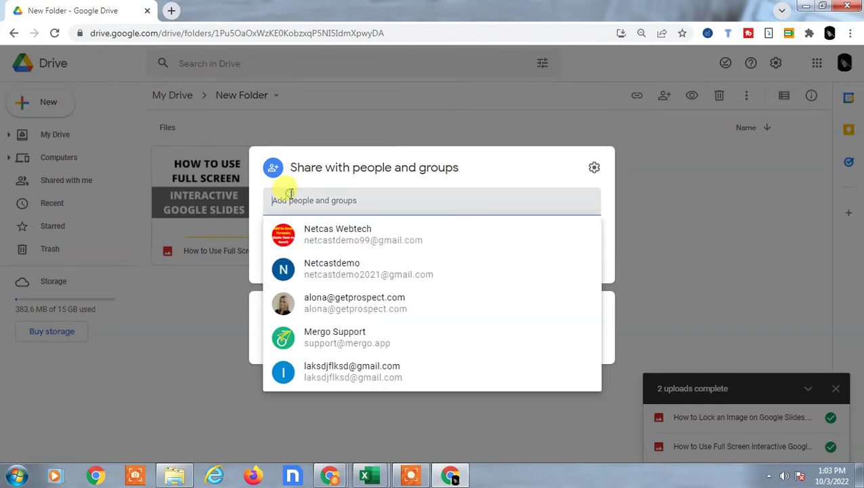
click(356, 261)
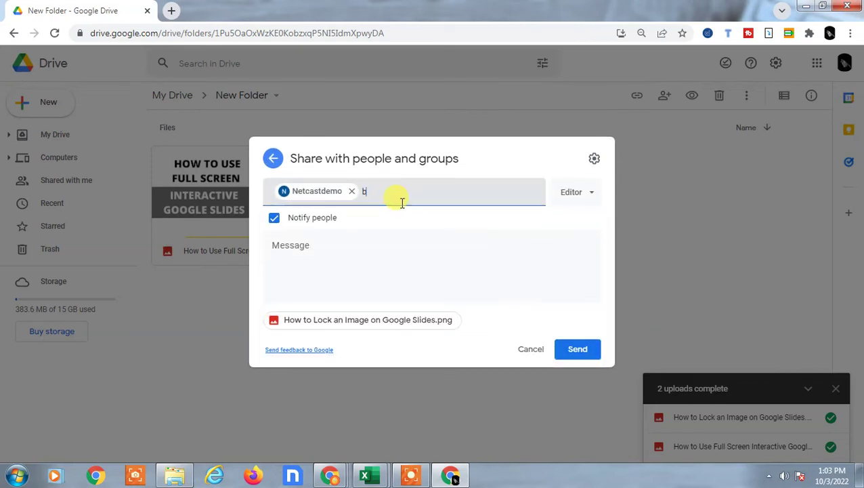
click(394, 195)
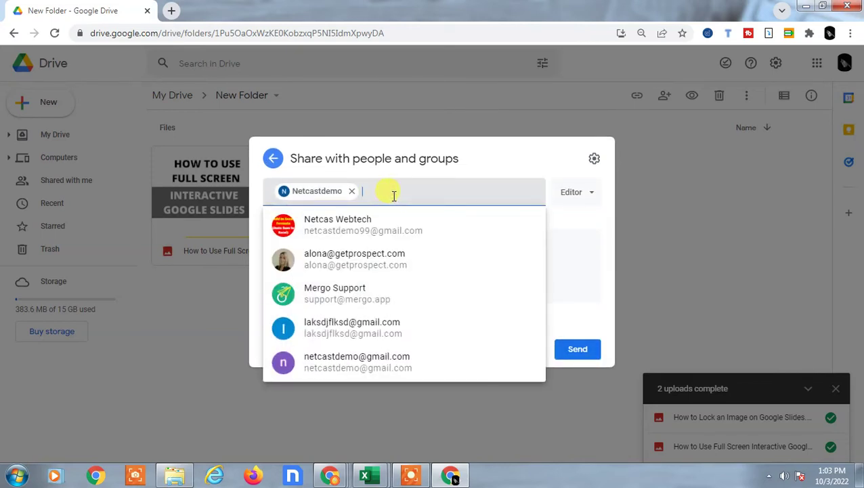
click(381, 261)
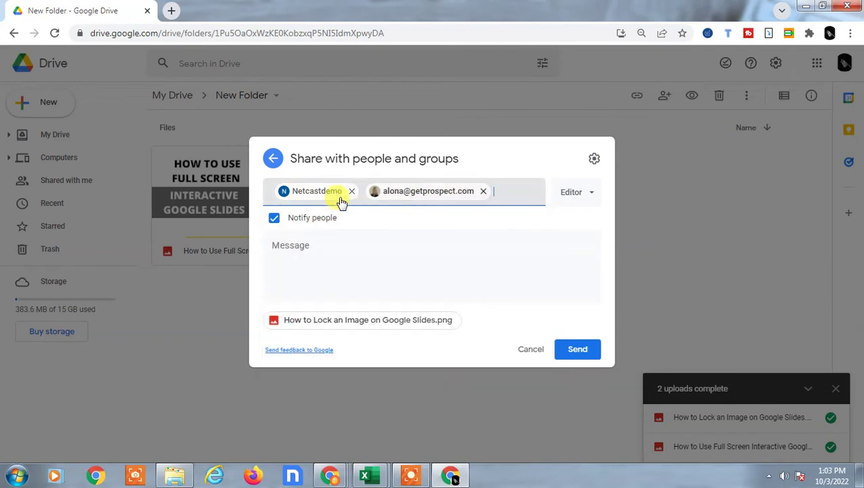
click(483, 191)
click(447, 194)
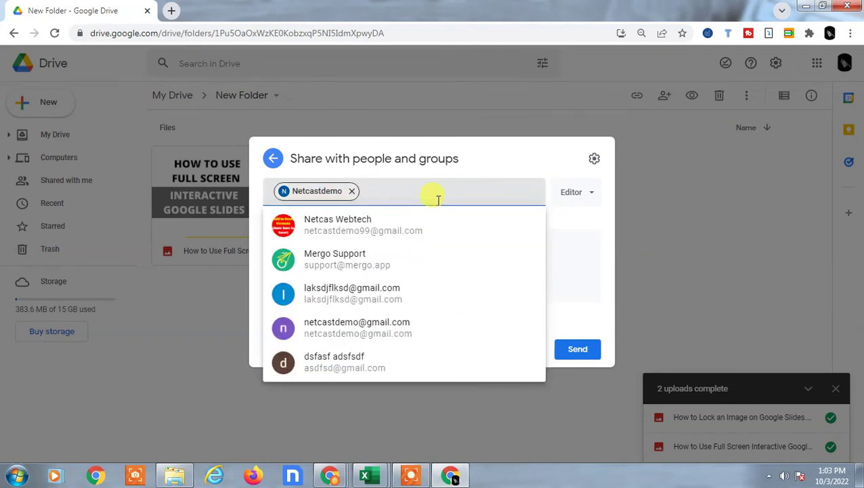
click(392, 322)
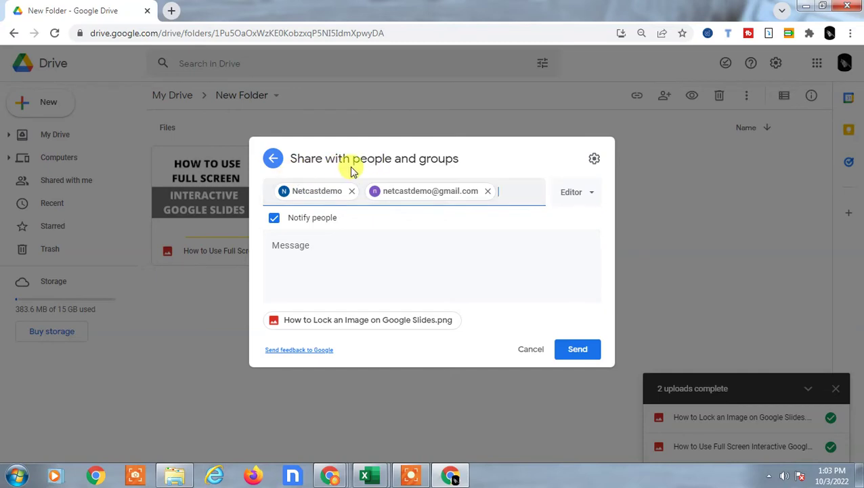
Set the invitees' role to Viewer, add the message 'dsafsadf', and send
click(584, 192)
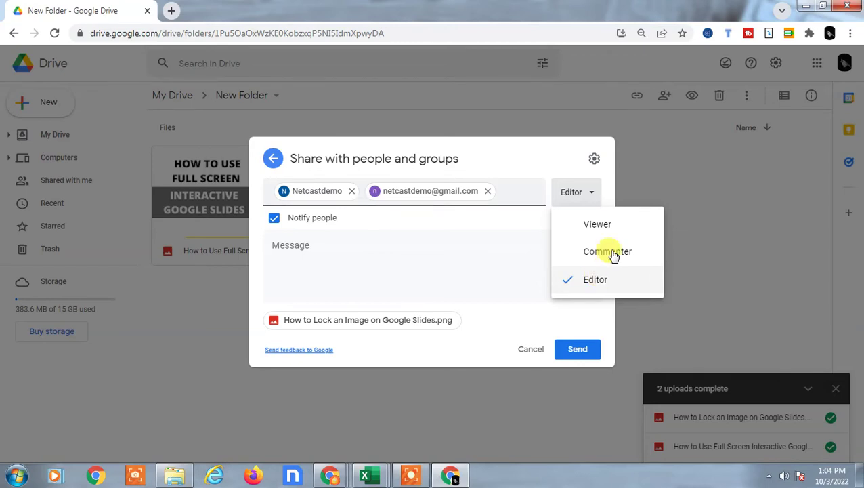
click(599, 226)
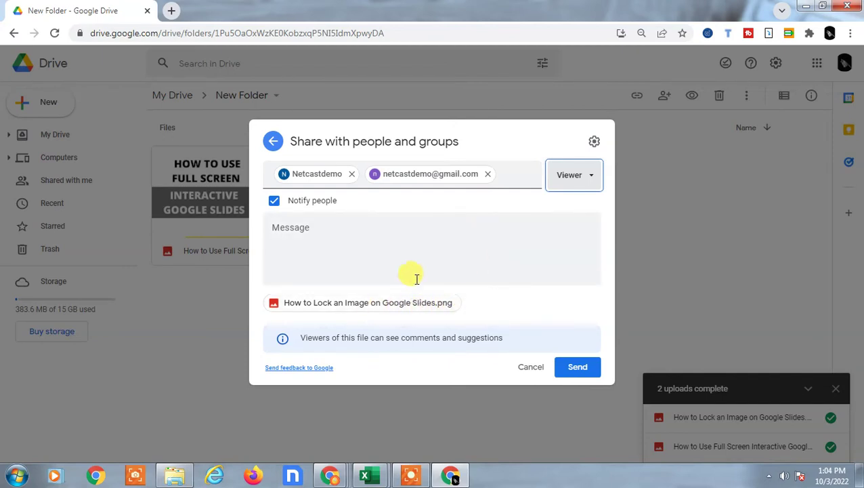
click(349, 230)
text(dsafsadf)
click(565, 361)
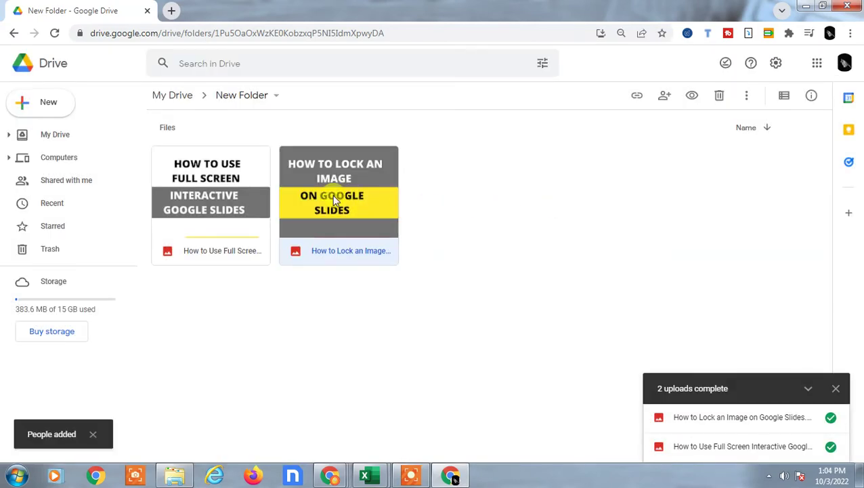
Through Get link, set general access to Anyone with the link as Viewer
right_click(315, 169)
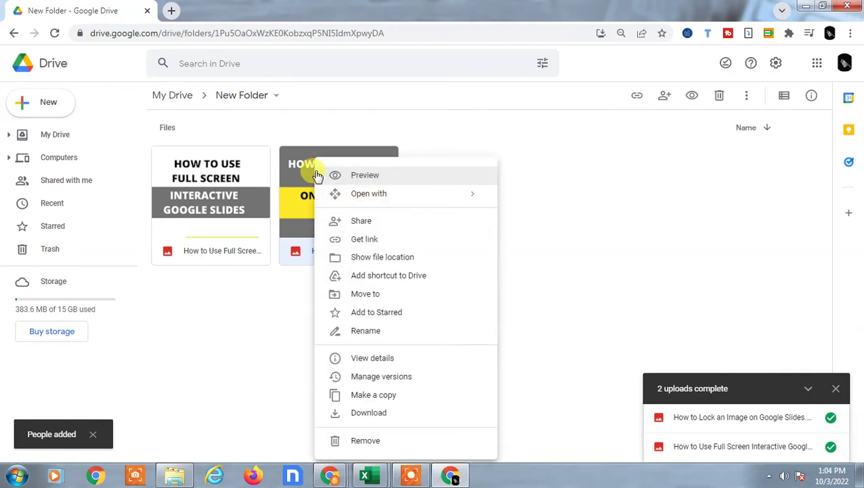
click(397, 240)
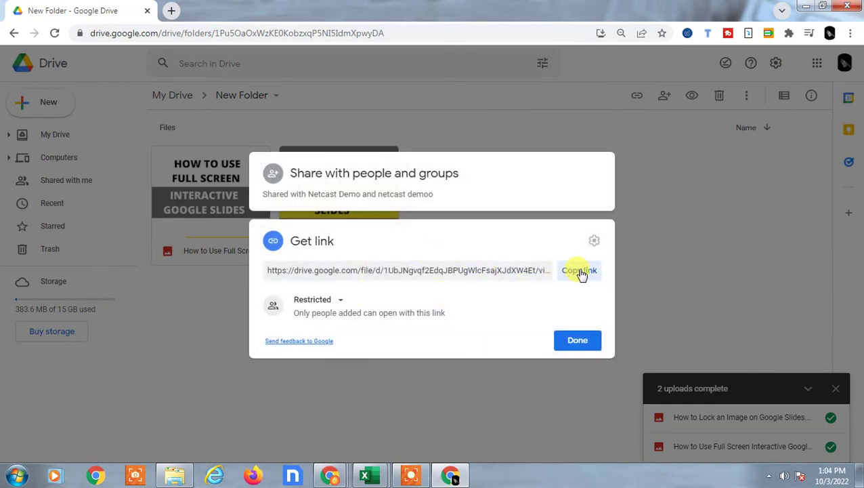
click(343, 302)
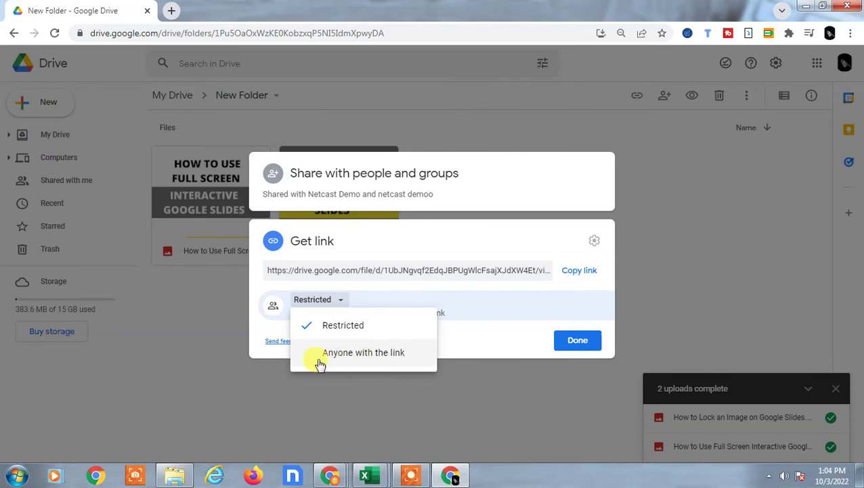
click(359, 353)
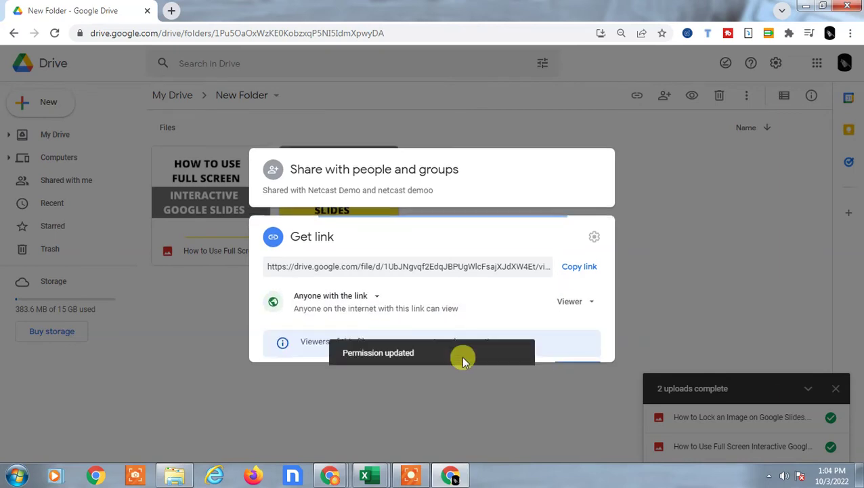
click(574, 290)
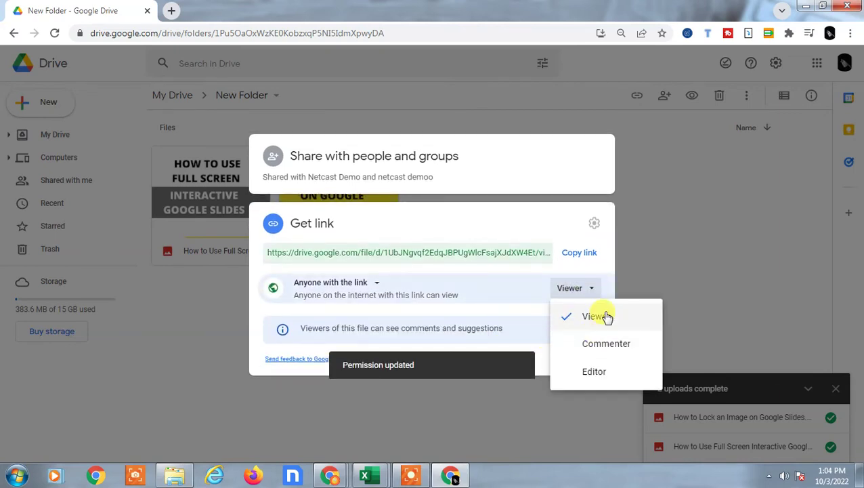
click(605, 314)
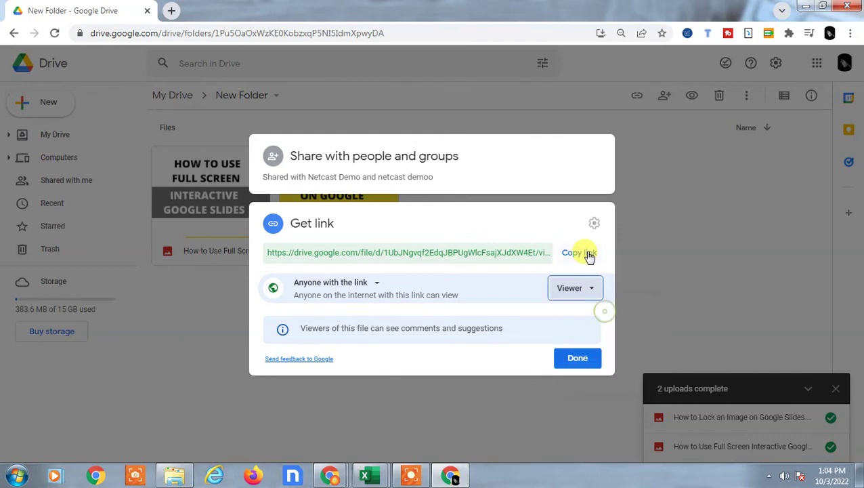
Switch general access back to Restricted and show who the file is shared with
click(355, 283)
click(358, 308)
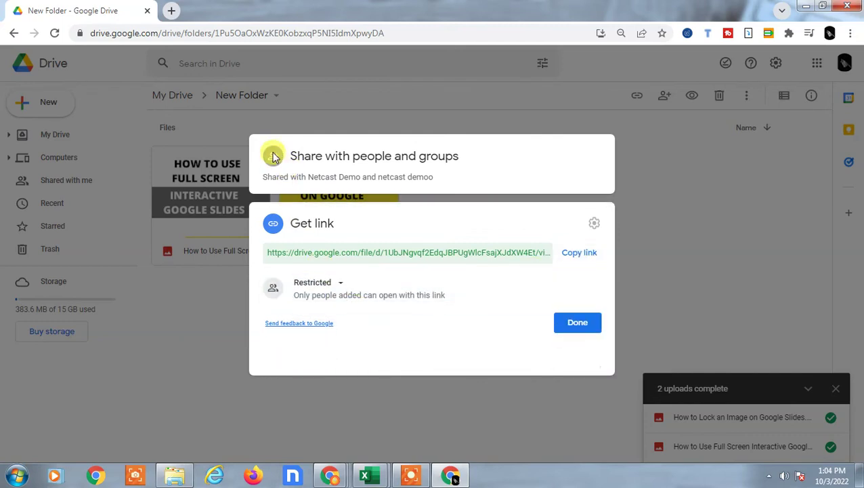
click(275, 176)
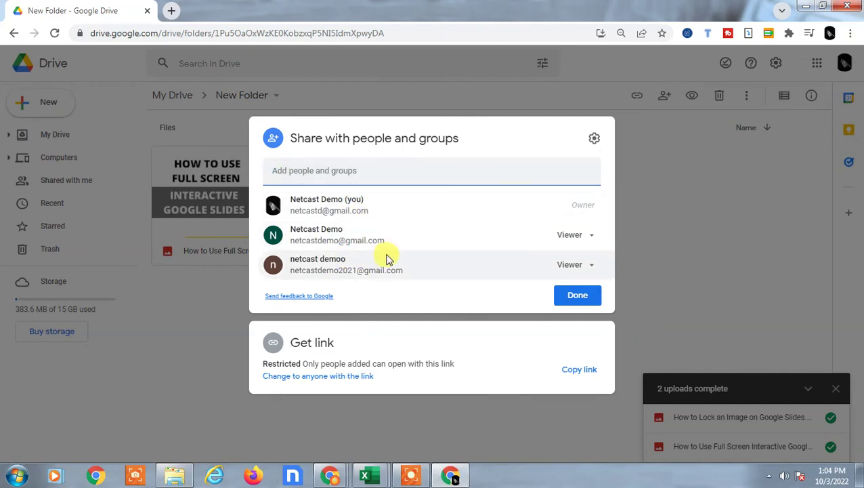
Change the lock image's general access to Anyone with the link (Viewer), then copy the link
mouse_move(324, 272)
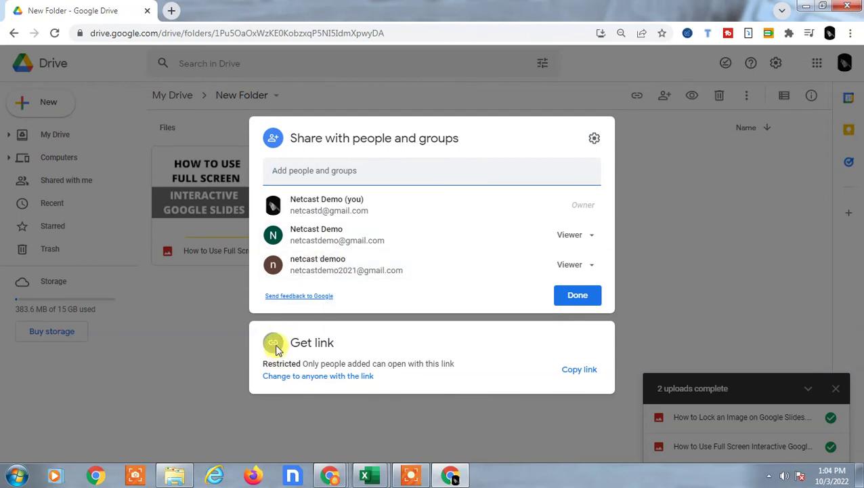
click(276, 347)
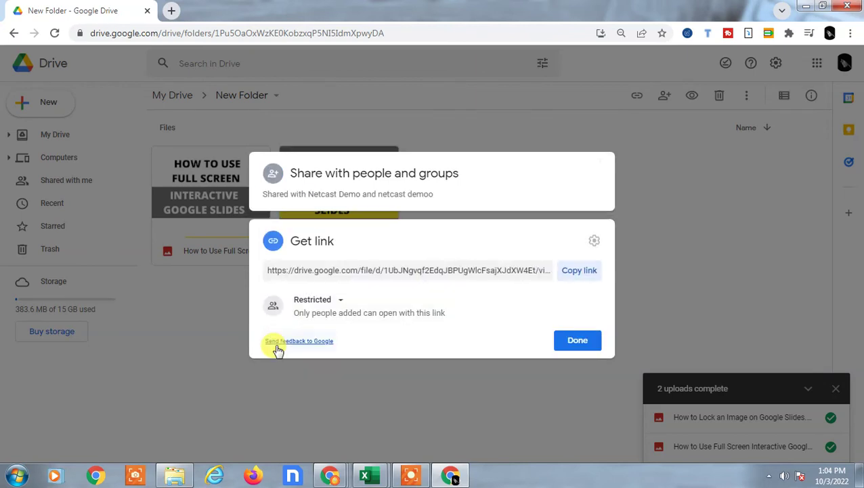
click(332, 302)
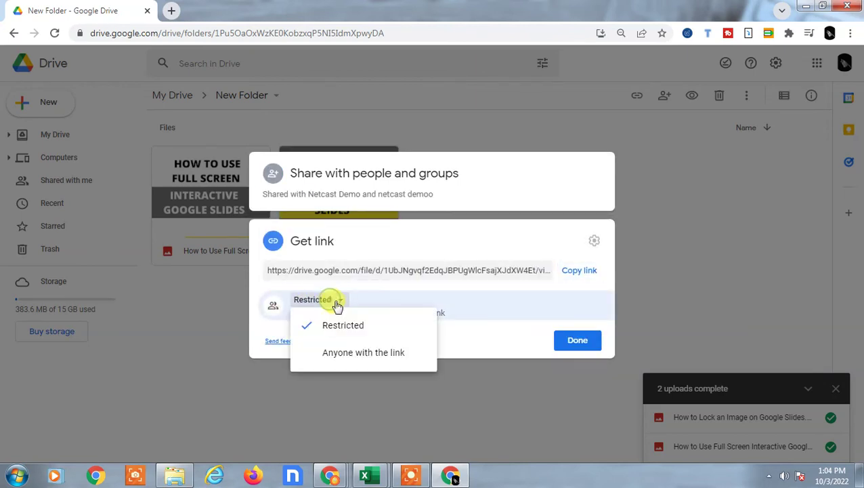
click(353, 352)
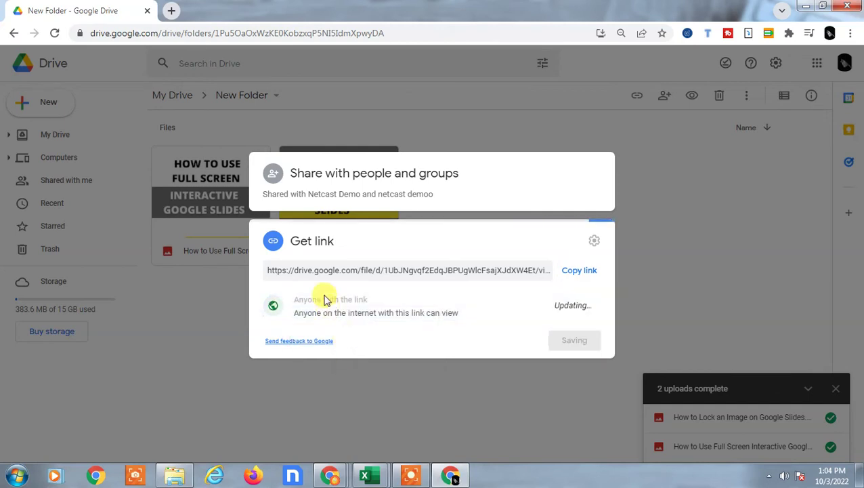
click(575, 259)
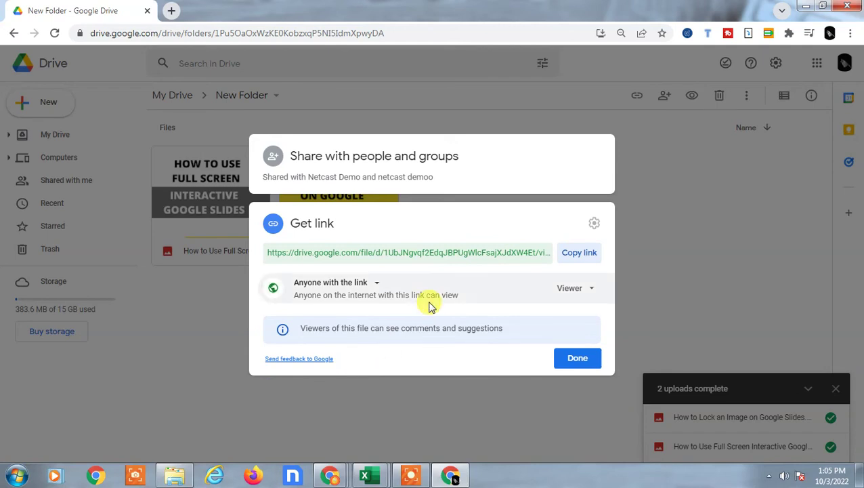
click(589, 253)
click(630, 143)
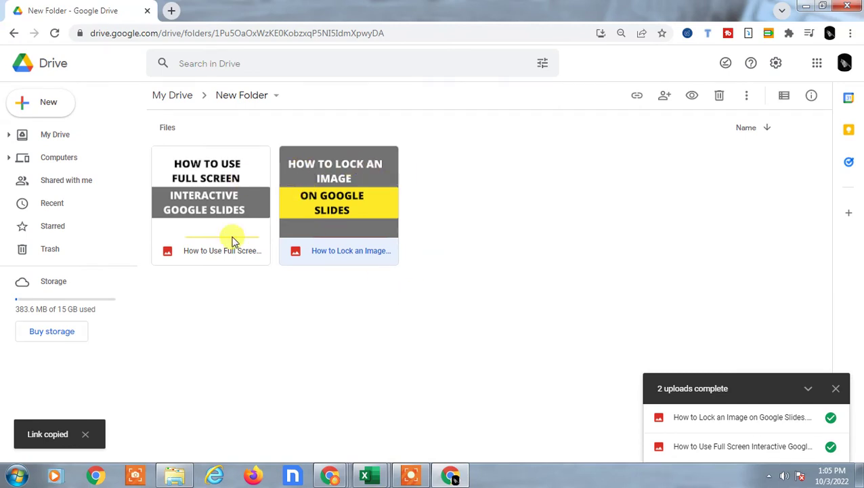
Leave New Folder for My Drive and open the Shared with me page, reviewing its files and folders
click(474, 166)
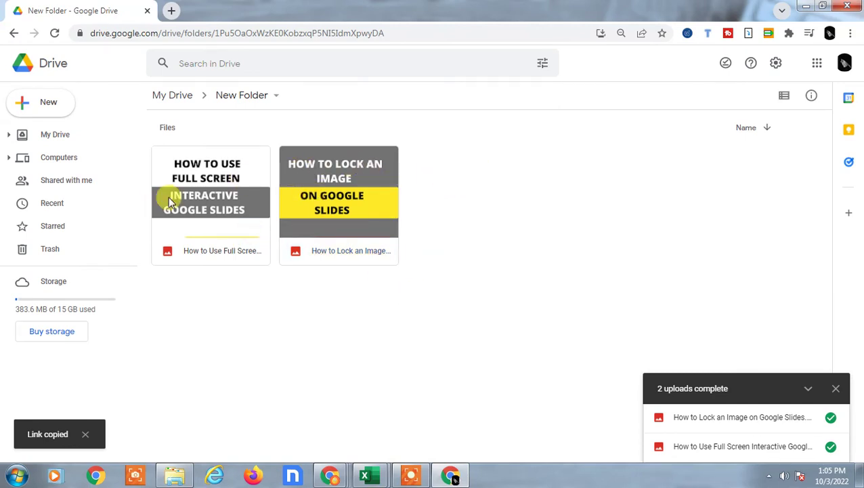
click(238, 193)
click(56, 133)
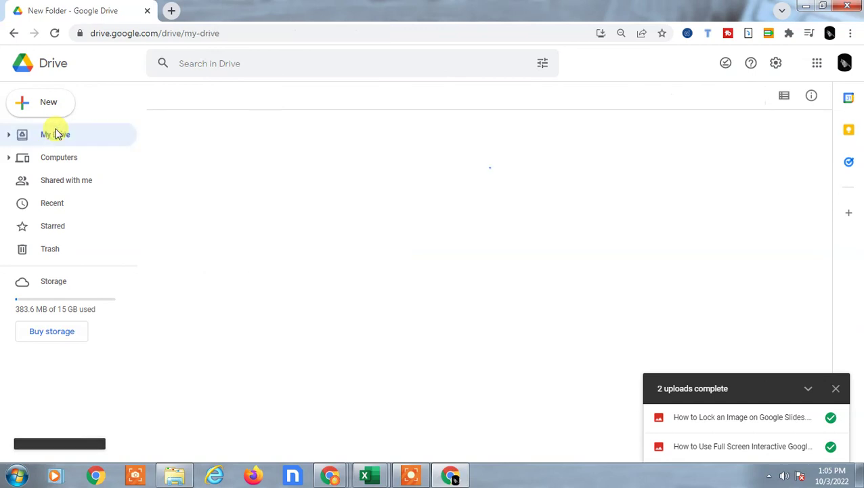
click(63, 186)
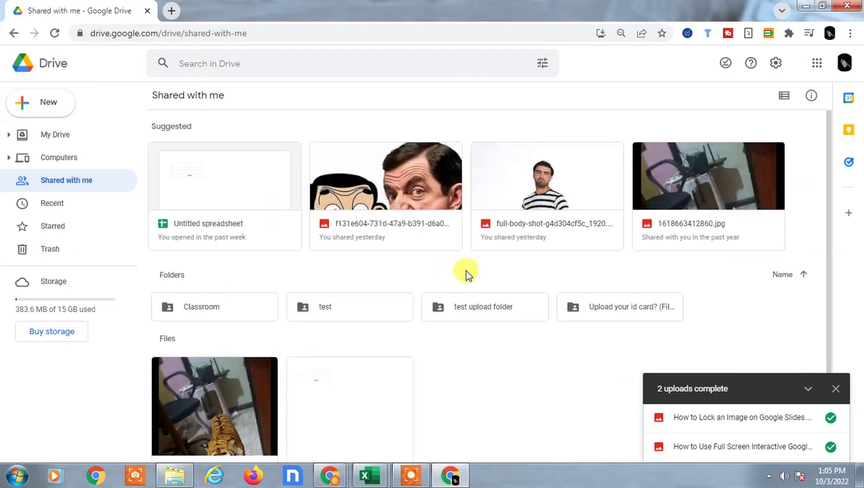
scroll(458, 298, down, 1)
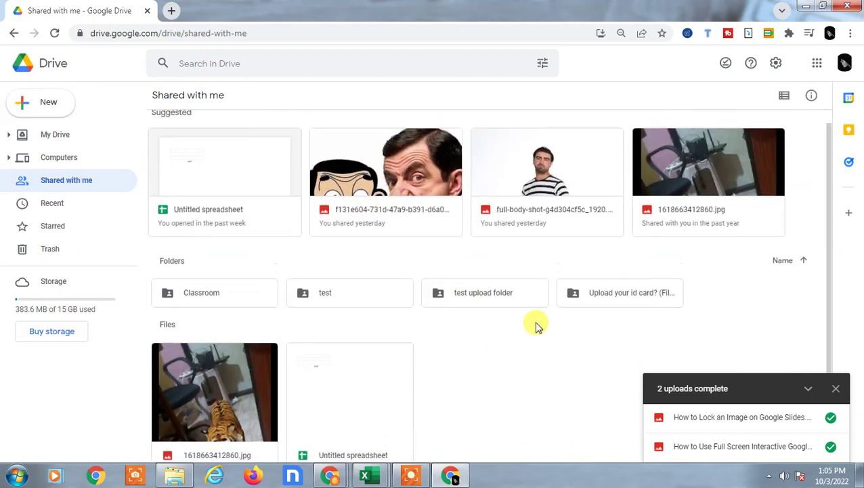
scroll(535, 328, up, 1)
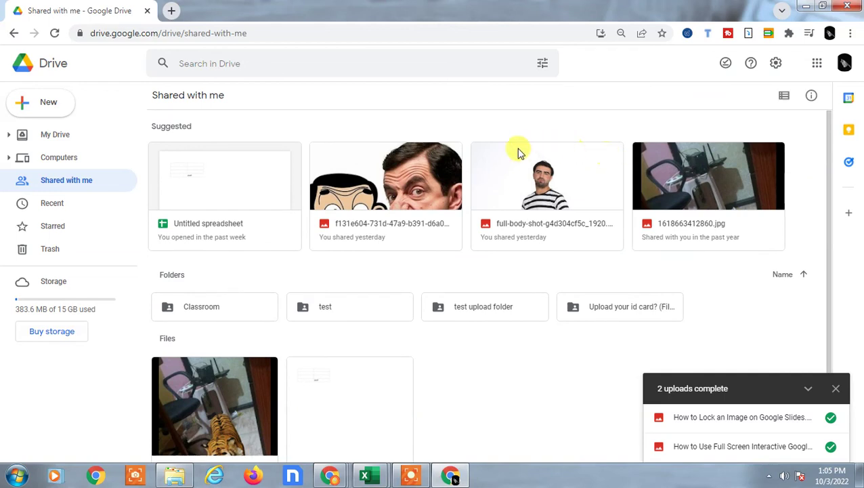
click(68, 184)
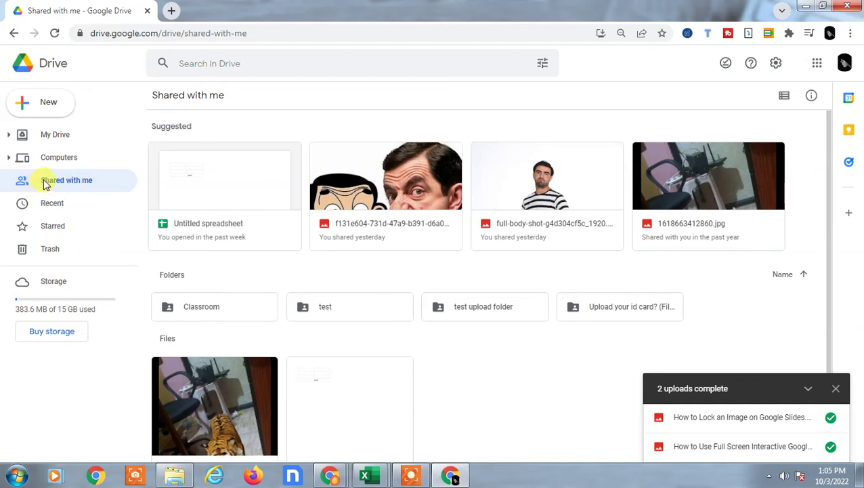